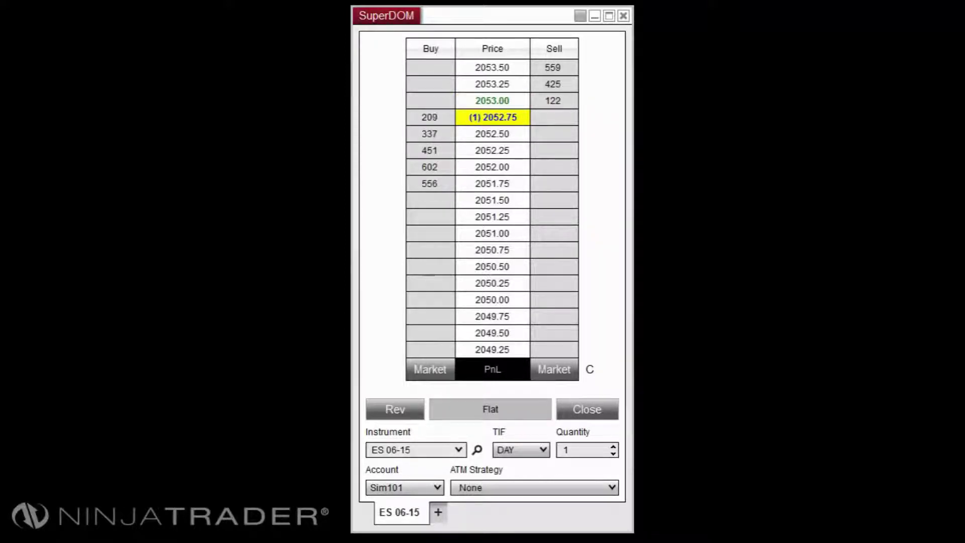
Open the SuperDOM's Indicators dialog and highlight SMA in the Available list
right_click(387, 128)
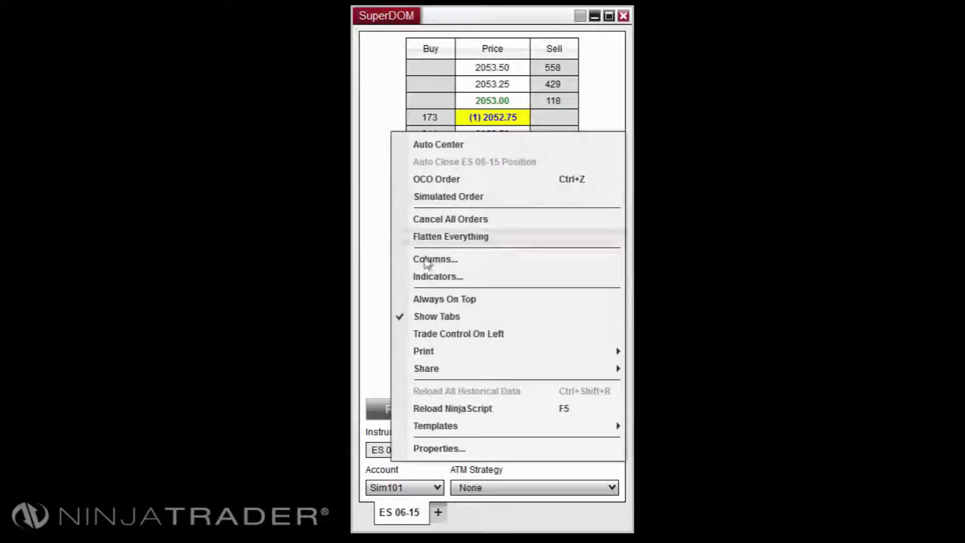
left_click(439, 276)
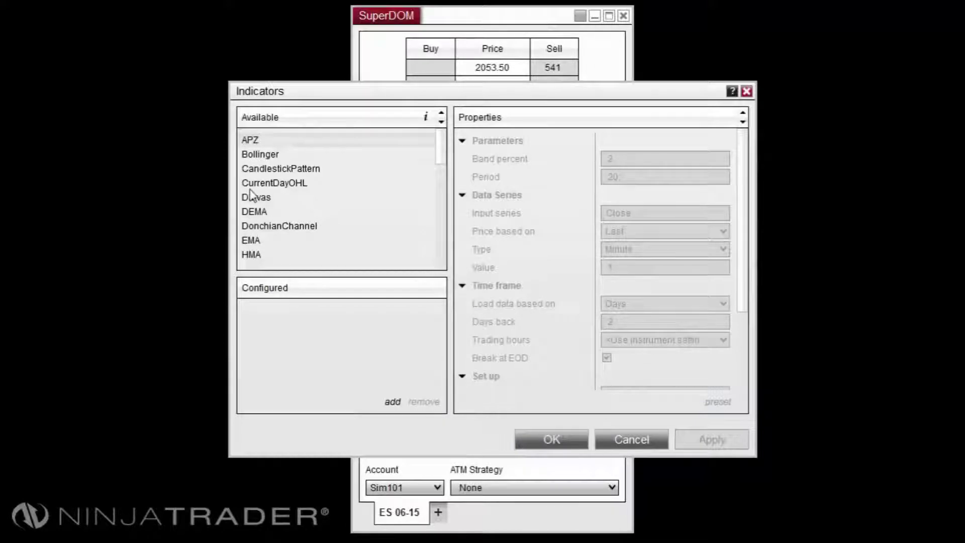
left_click(250, 189)
key("s")
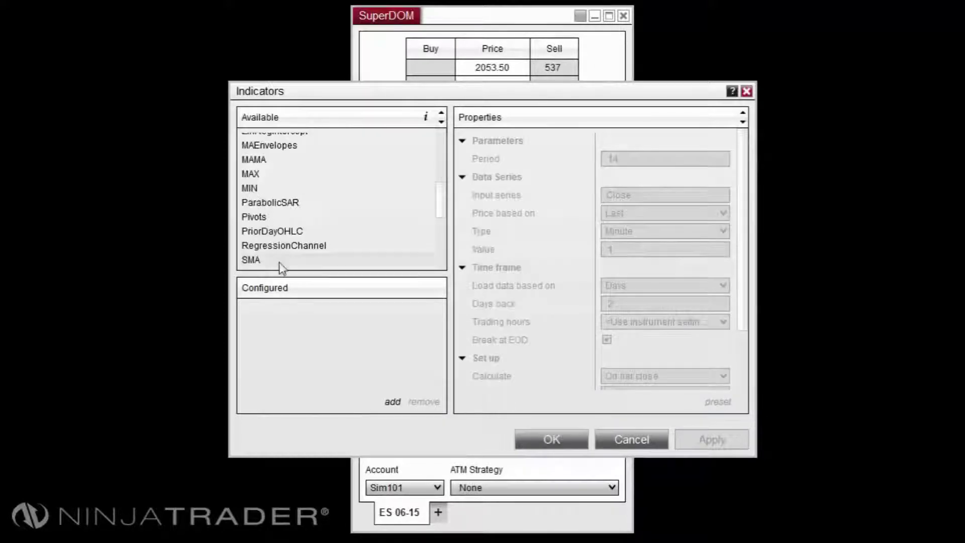
Add SMA on 1 Minute data, loading data by bars with 50 bars to load
left_click(393, 401)
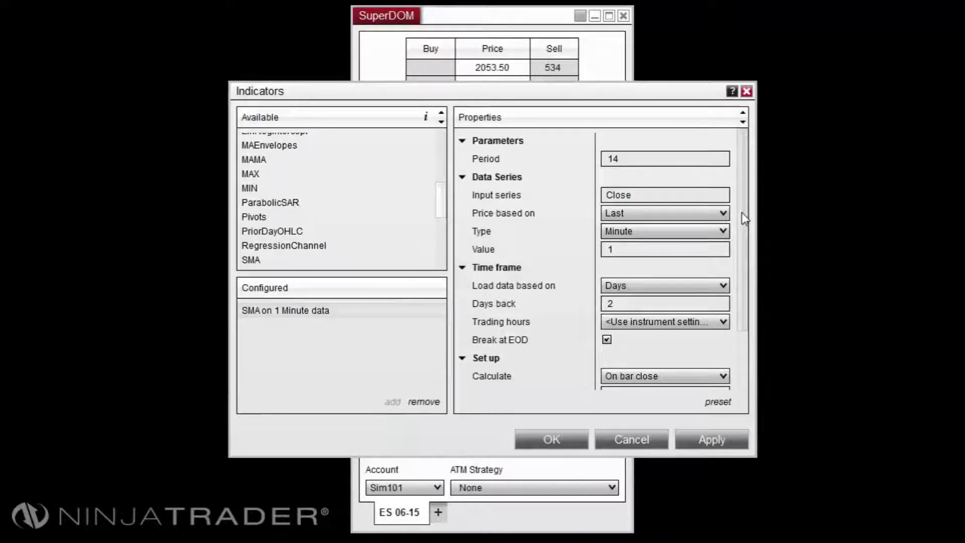
left_click_drag(744, 218, 747, 267)
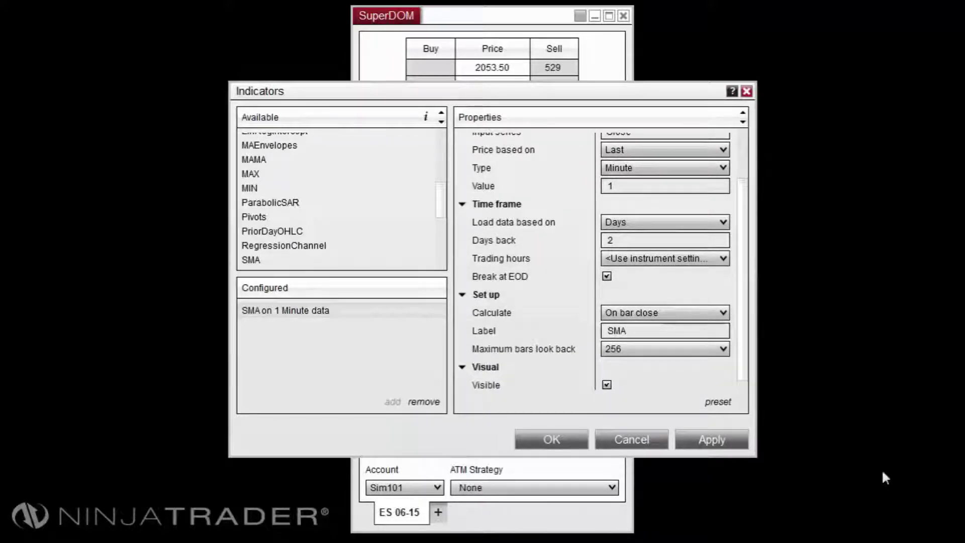
left_click(653, 223)
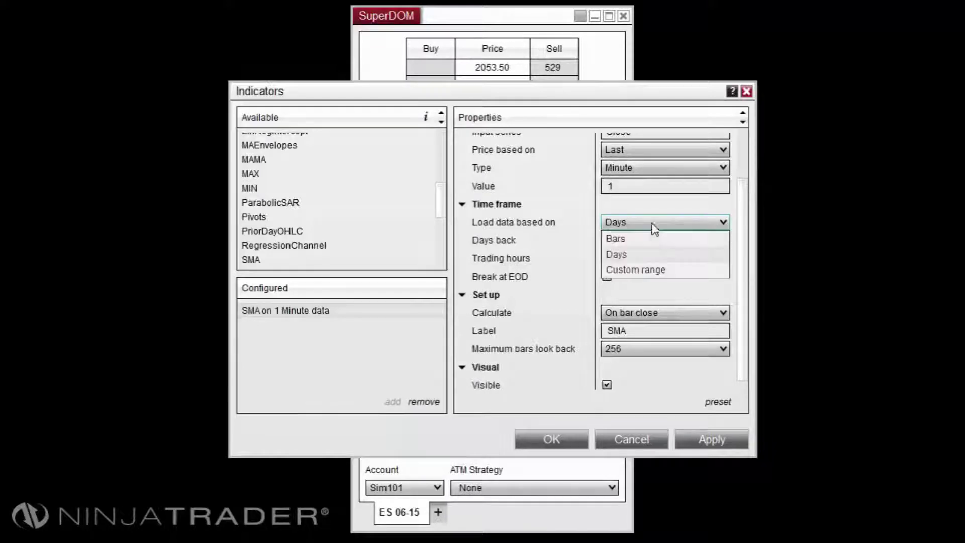
left_click(653, 241)
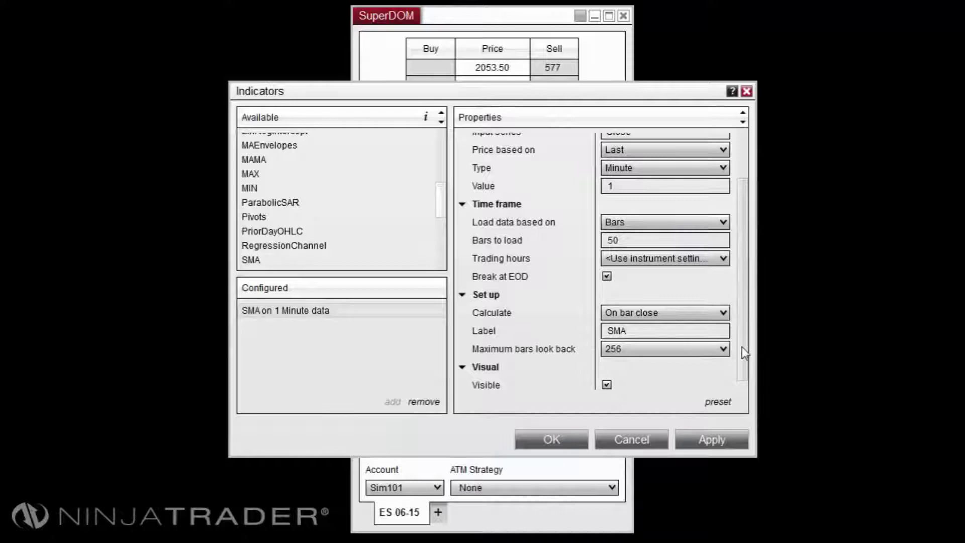
left_click_drag(744, 352, 751, 392)
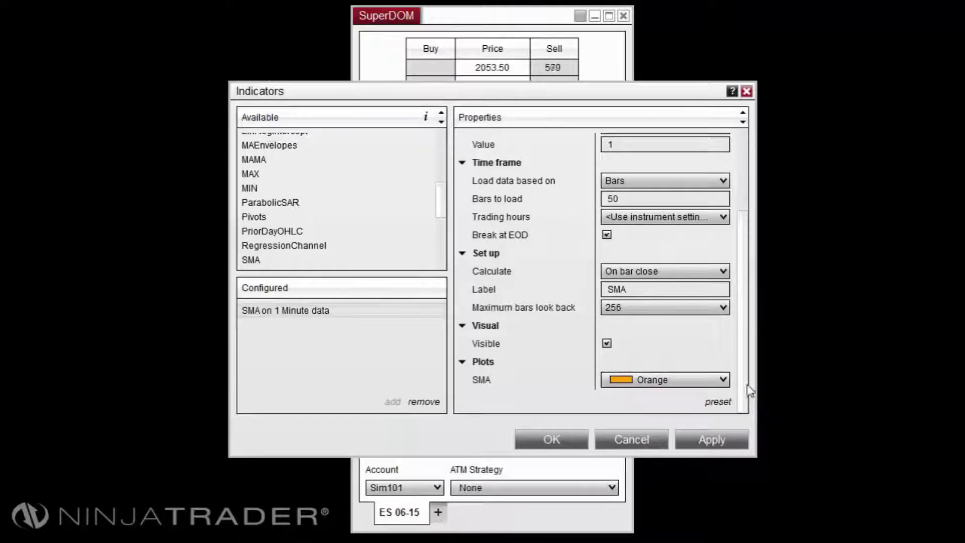
left_click_drag(752, 392, 754, 286)
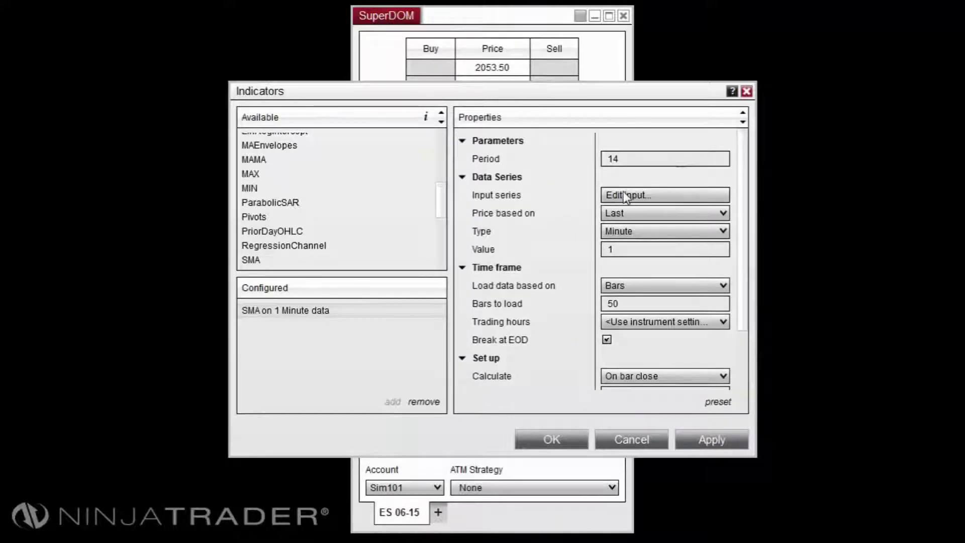
mouse_move(665, 196)
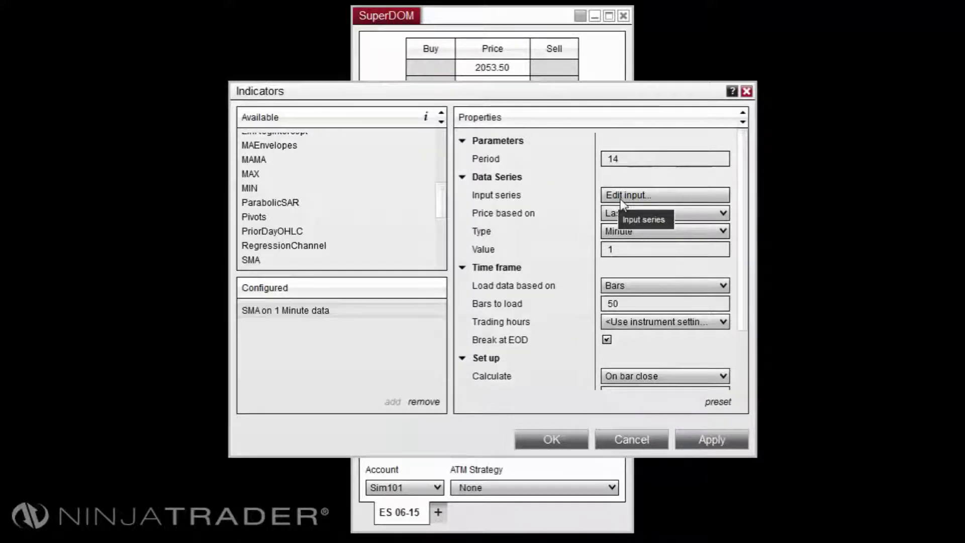
Keep Close on 1-minute Last data as the SMA input series, browsing the Indicators inputs
left_click(618, 197)
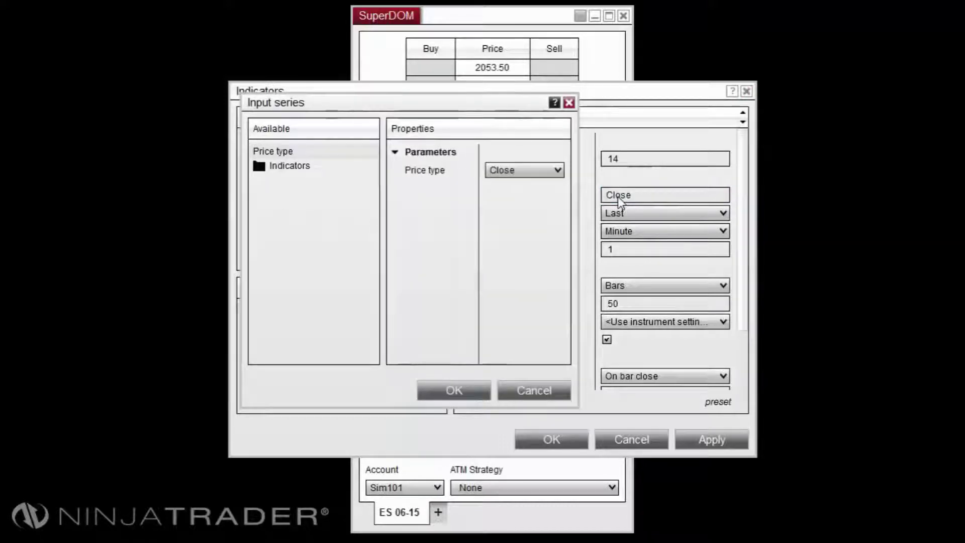
left_click(558, 171)
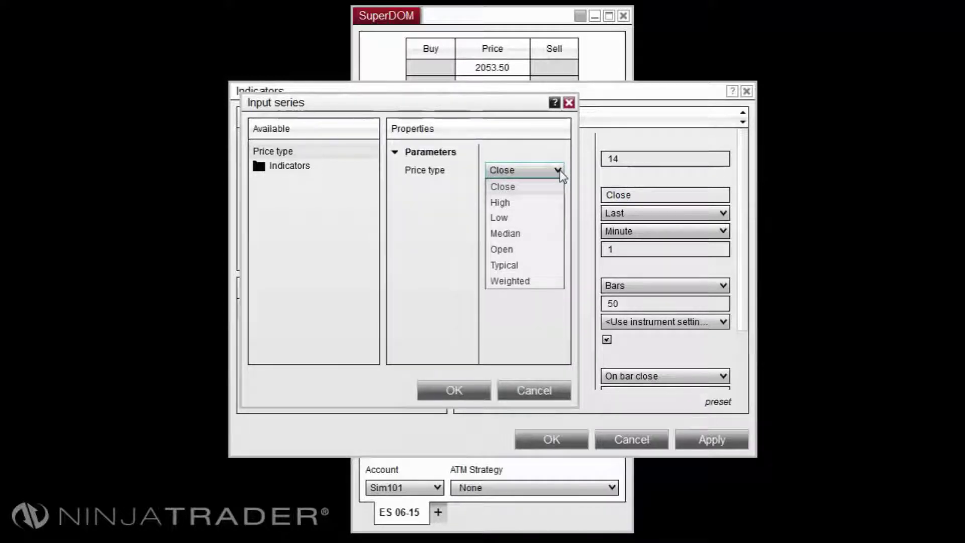
left_click(560, 173)
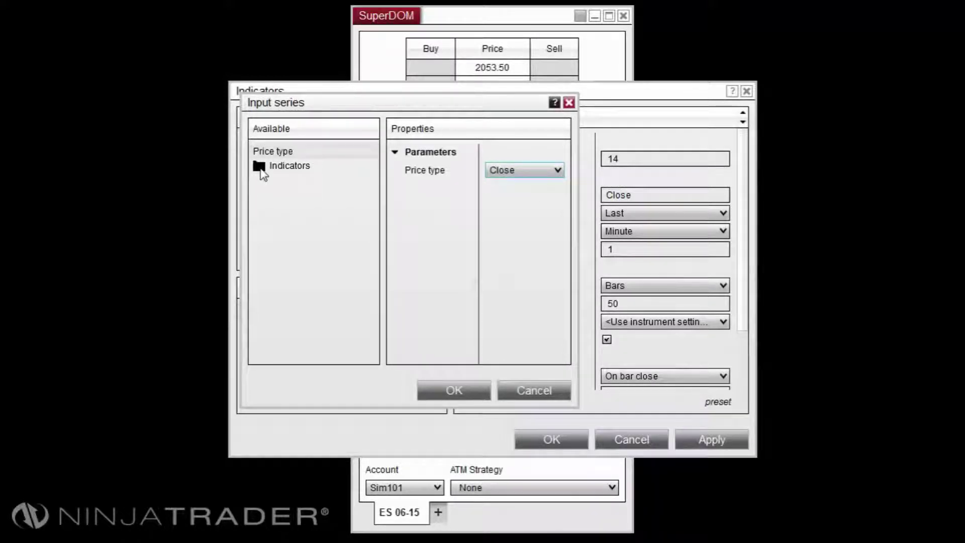
left_click(260, 168)
left_click(284, 184)
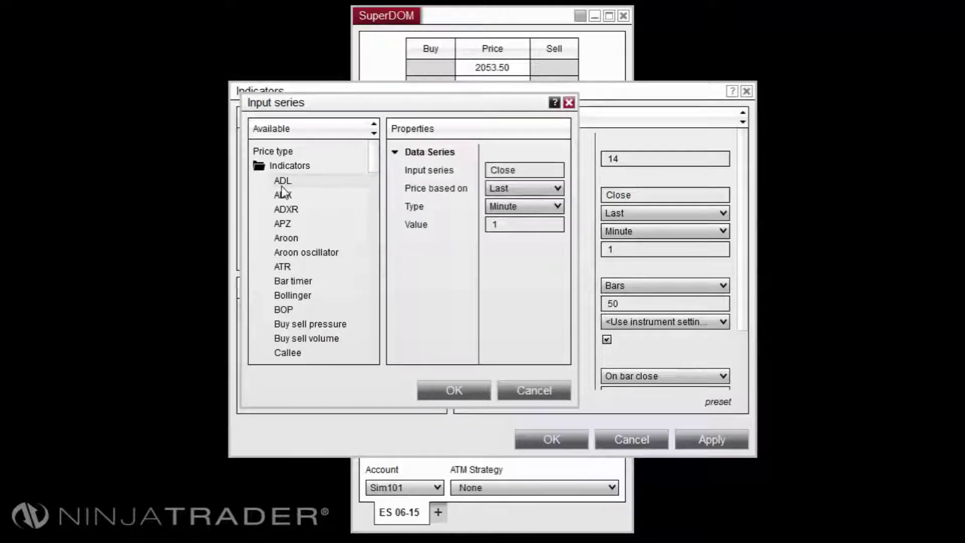
left_click(523, 393)
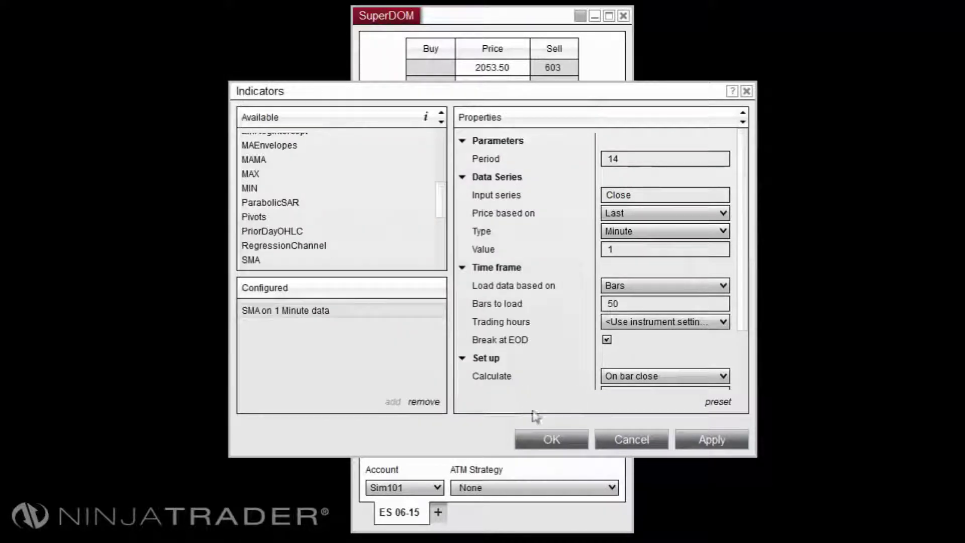
Apply the SMA settings so the ladder shows the SMA on 1 Minute line at 2051.91
left_click(720, 403)
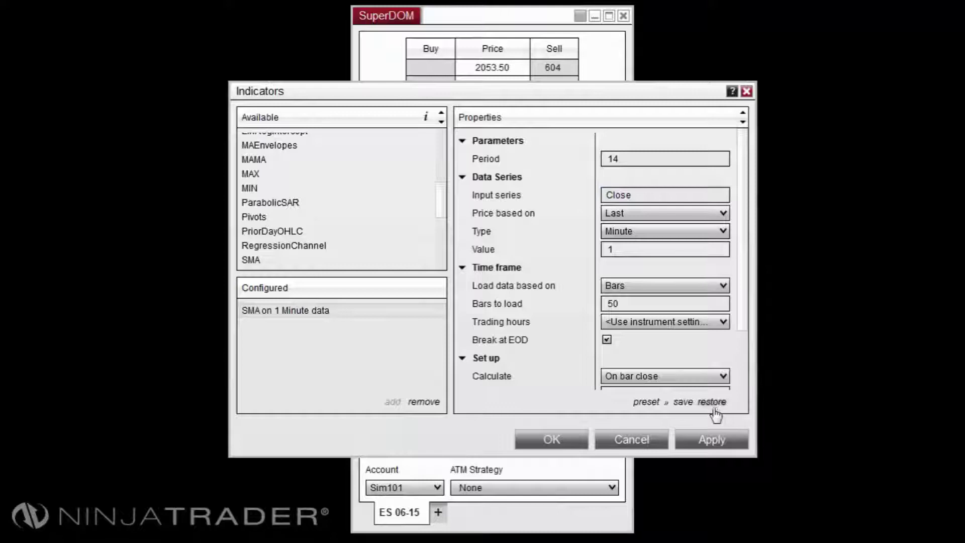
left_click(683, 403)
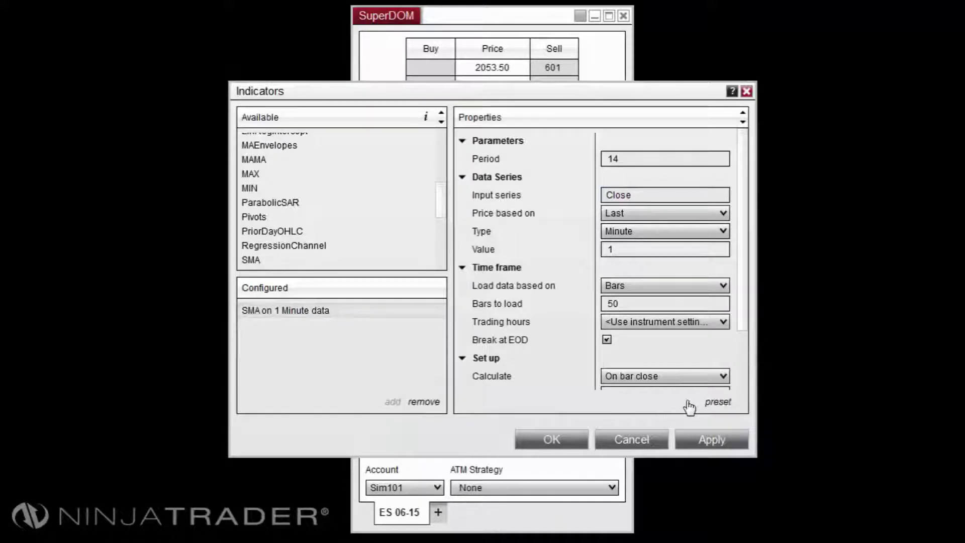
left_click(721, 406)
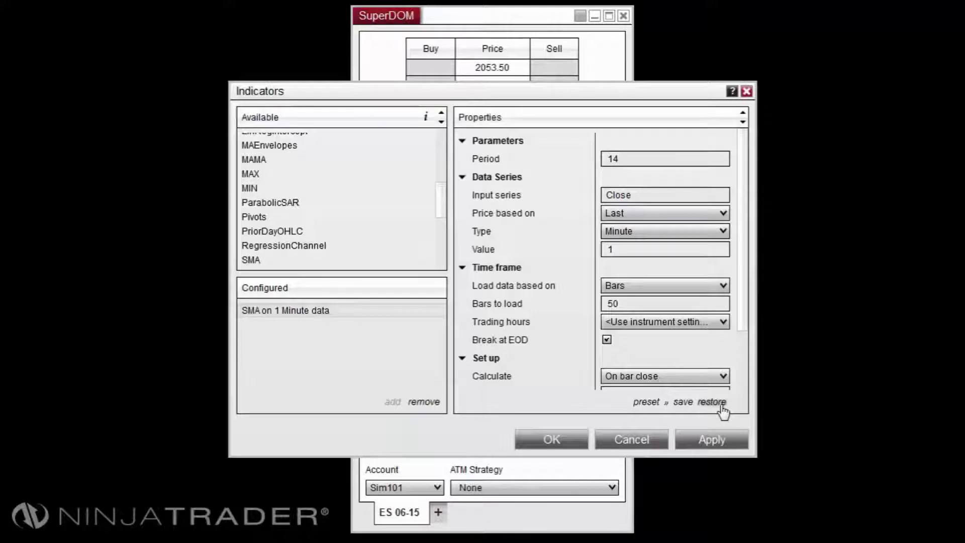
left_click(722, 406)
left_click(556, 440)
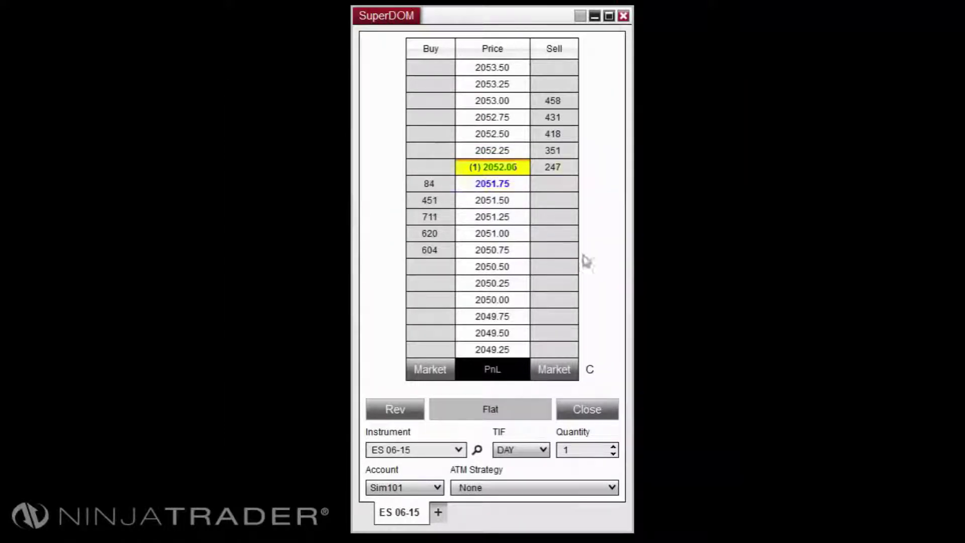
mouse_move(493, 167)
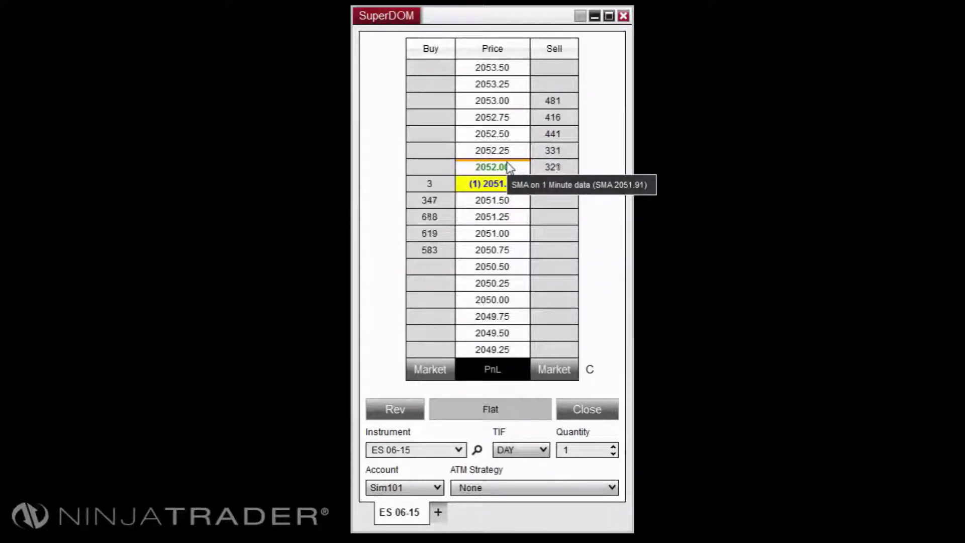
Toggle Auto Center off and back on so the ladder centers on 2052.00
right_click(369, 84)
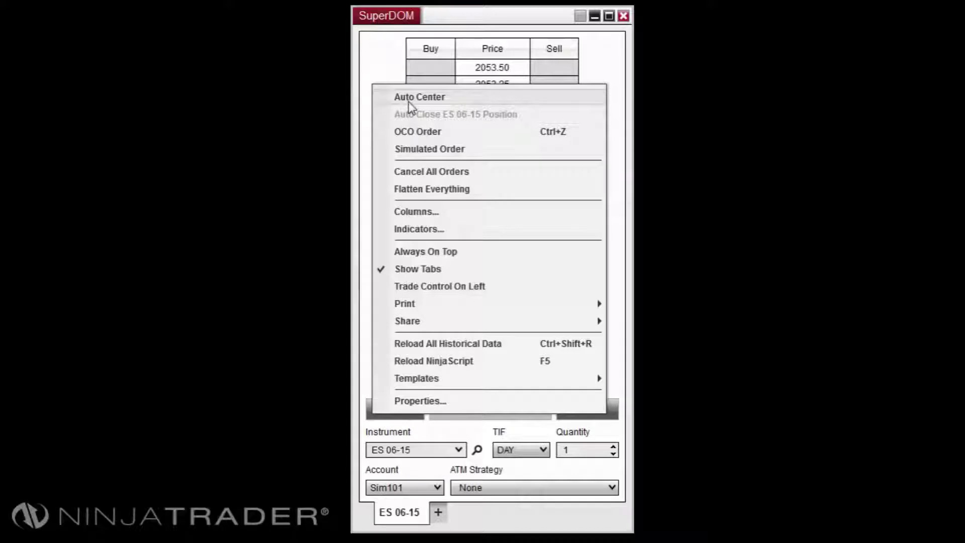
left_click(407, 101)
right_click(392, 95)
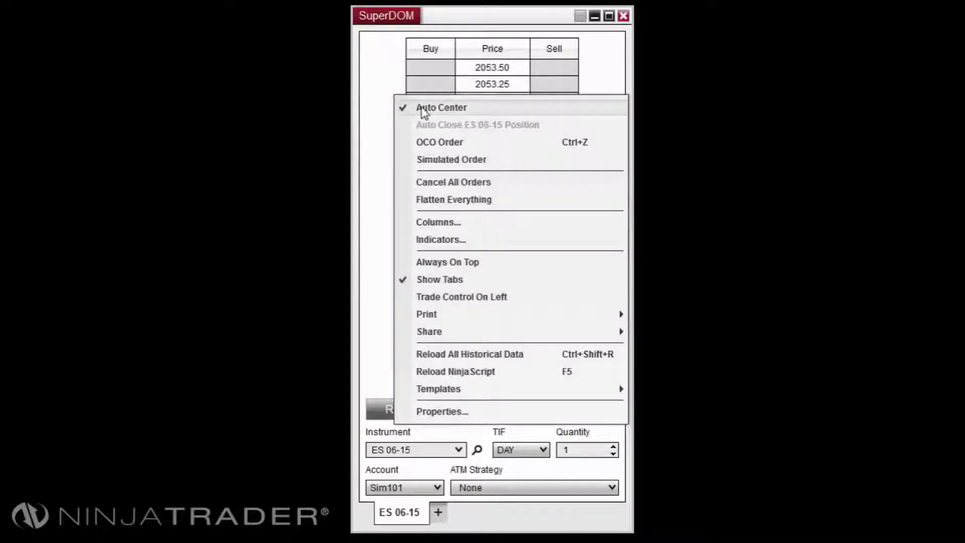
left_click(421, 112)
scroll(517, 156, "down", 3)
scroll(517, 155, "down", 4)
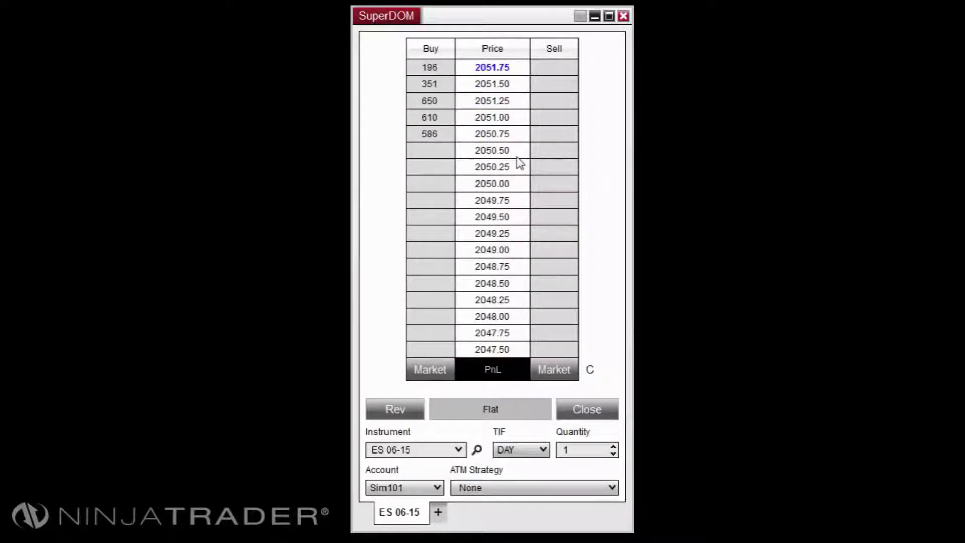
scroll(517, 158, "up", 4)
scroll(517, 163, "up", 3)
right_click(370, 101)
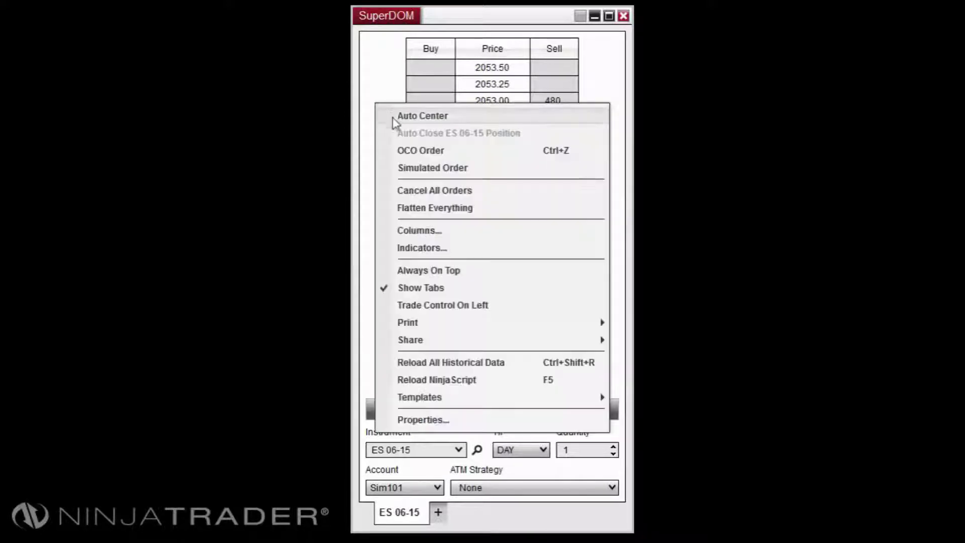
left_click(396, 117)
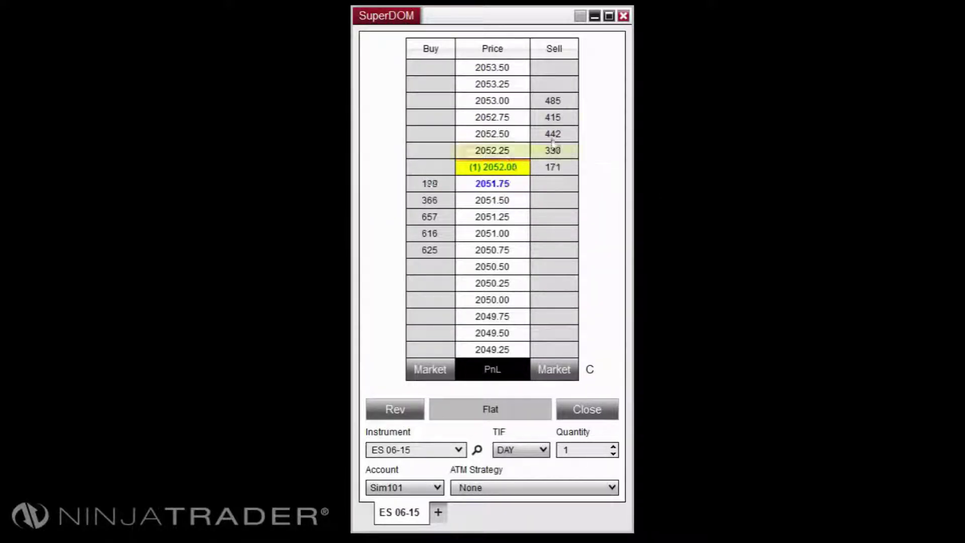
Place a one-contract buy stop at 2052.75 and attach it to the SMA indicator
middle_click(440, 117)
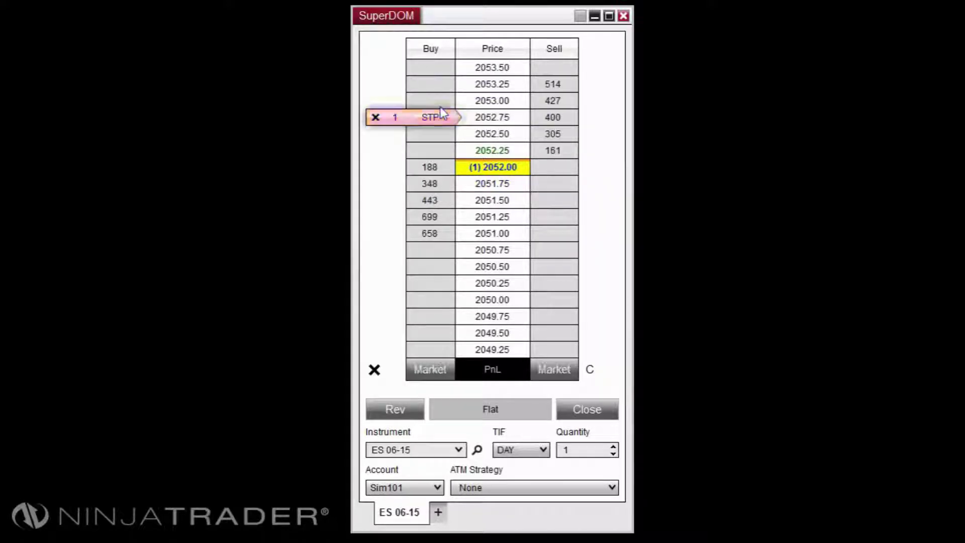
right_click(418, 125)
mouse_move(481, 132)
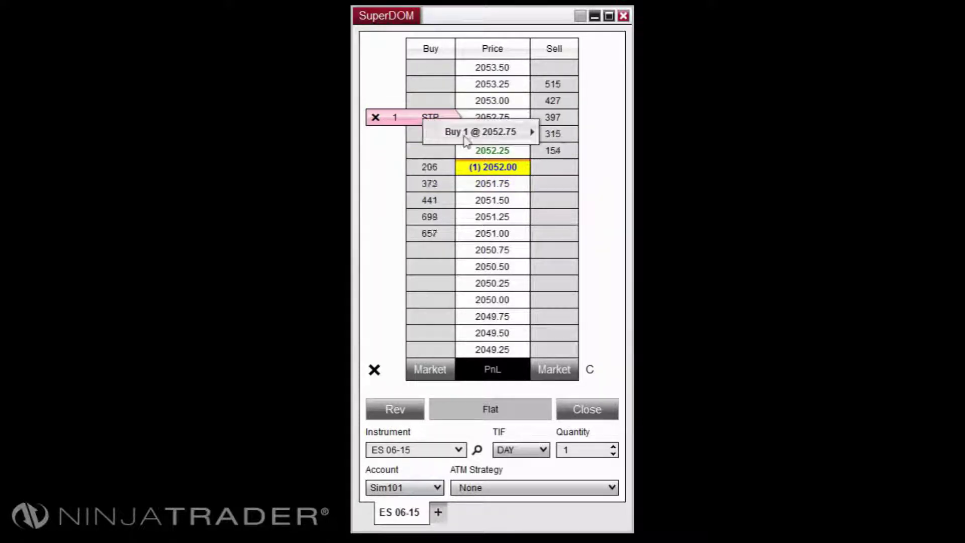
mouse_move(603, 194)
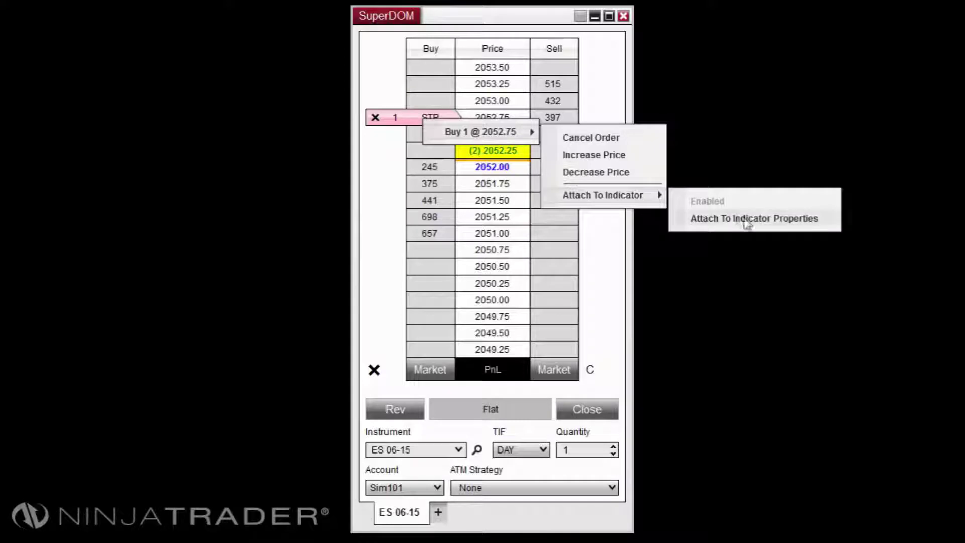
left_click(743, 217)
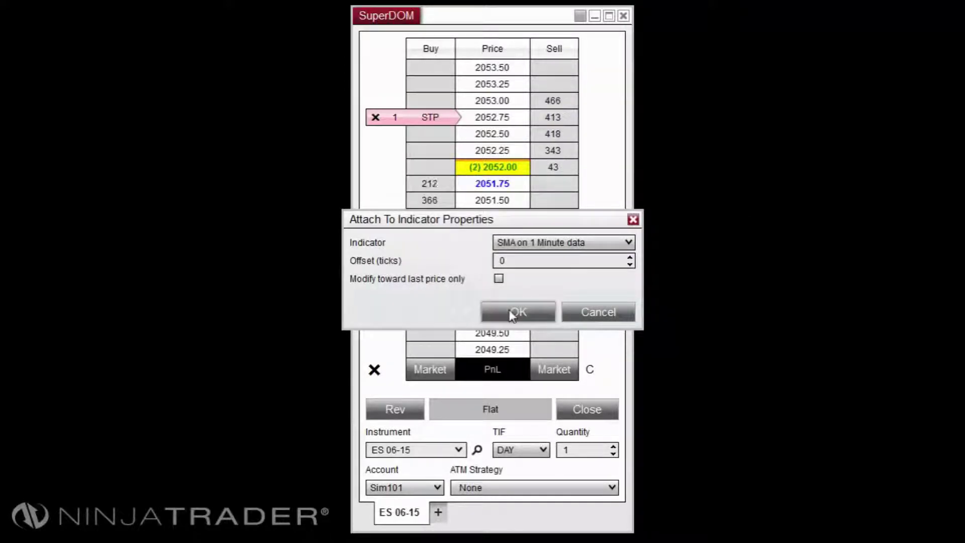
left_click(512, 313)
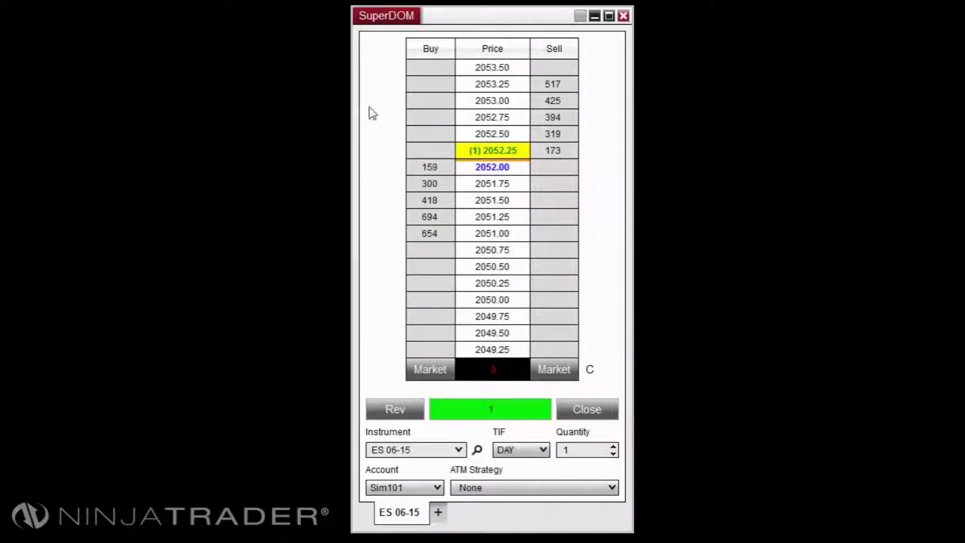
right_click(373, 85)
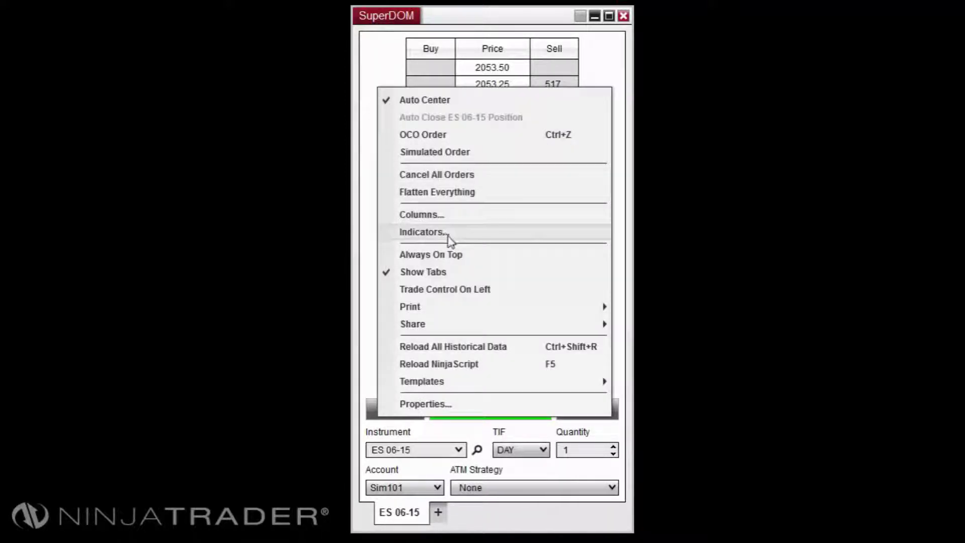
left_click(450, 237)
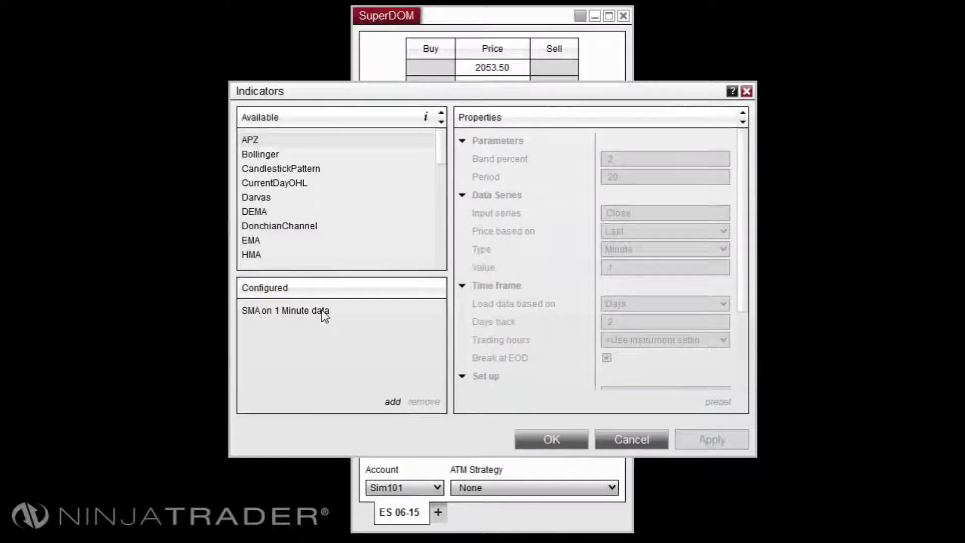
left_click(323, 310)
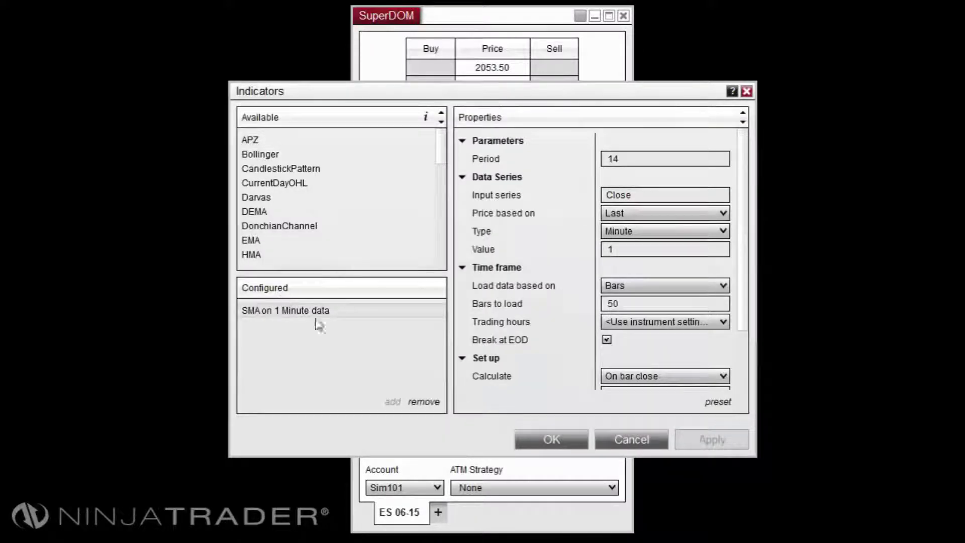